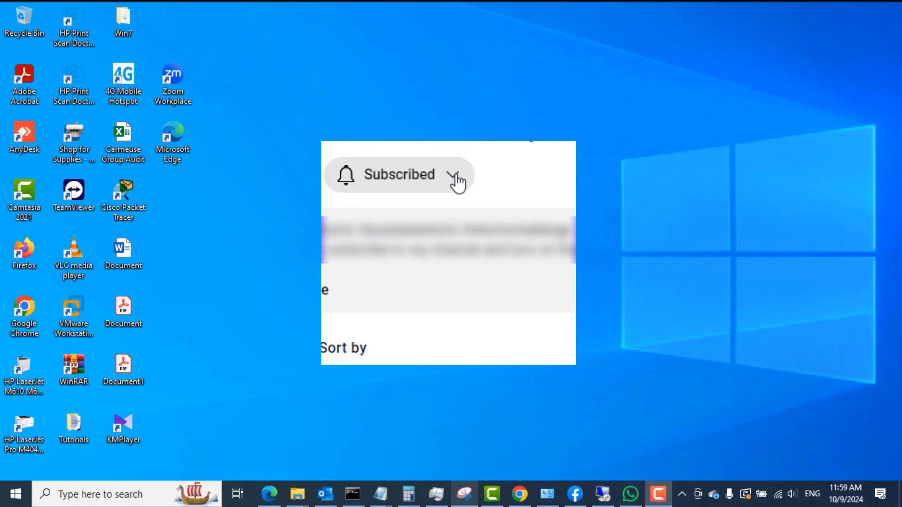
Bring Chrome back and run a Google search for 'telegram'.
{"action": "left_click", "coordinate": [525, 501]}
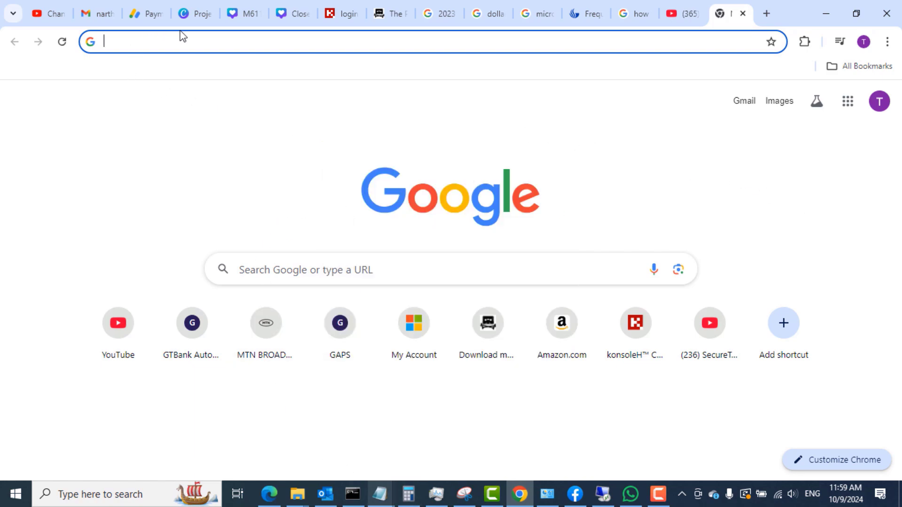
{"action": "left_click", "coordinate": [174, 41]}
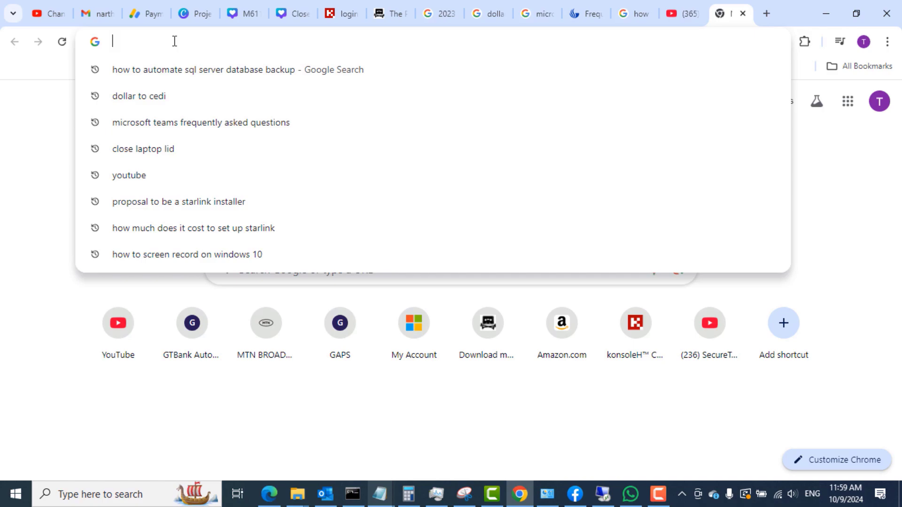
{"action": "type", "text": "telegra"}
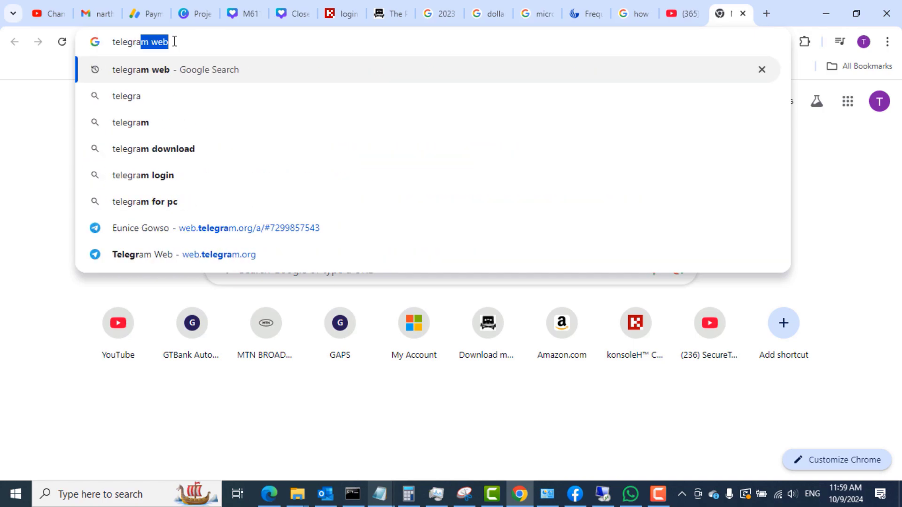
{"action": "type", "text": "m"}
{"action": "key", "text": "BackSpace"}
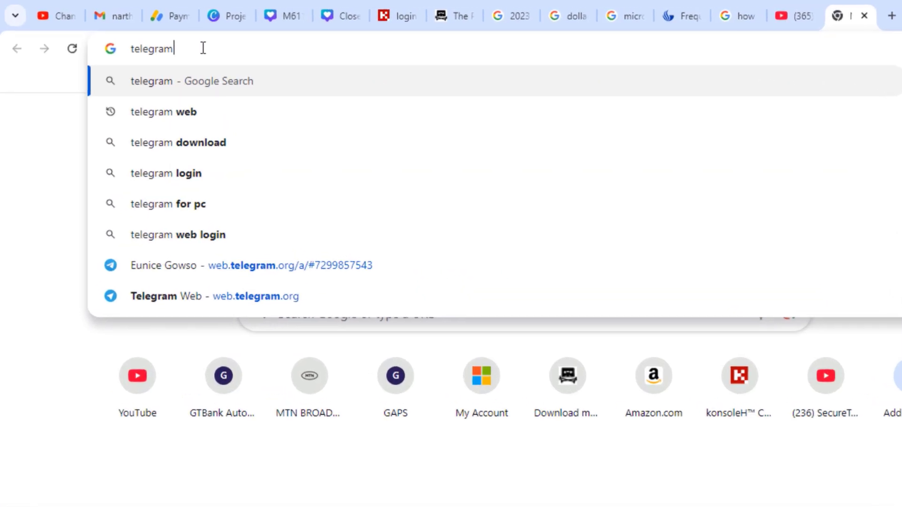
{"action": "key", "text": "Return"}
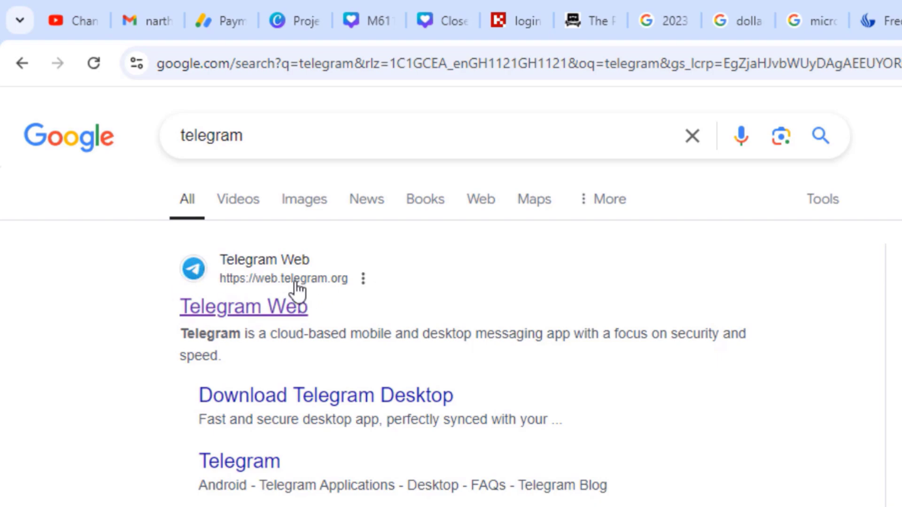
Open the Telegram Web (web.telegram.org) result from the Google results.
{"action": "left_click", "coordinate": [261, 320]}
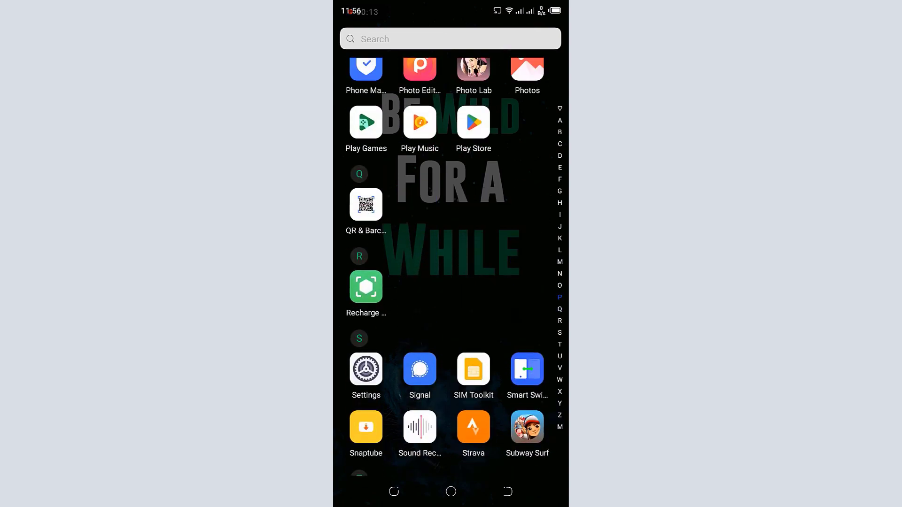
In the phone's Telegram, go to Settings > Devices and choose Link Desktop Device.
{"action": "left_click", "coordinate": [420, 280]}
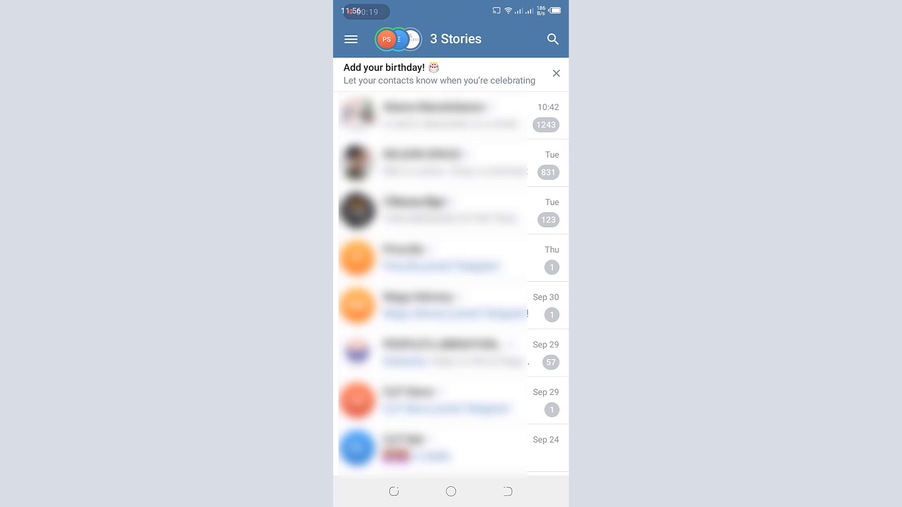
{"action": "left_click", "coordinate": [351, 39]}
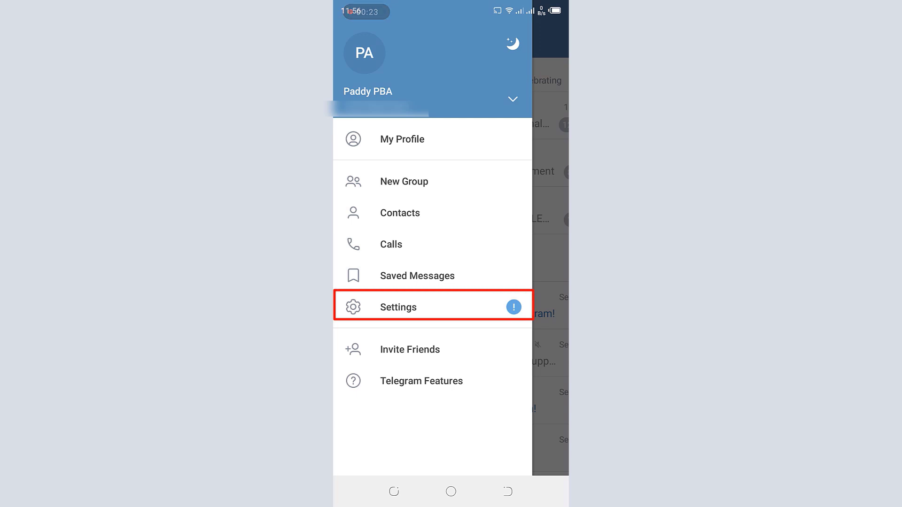
{"action": "left_click", "coordinate": [399, 307]}
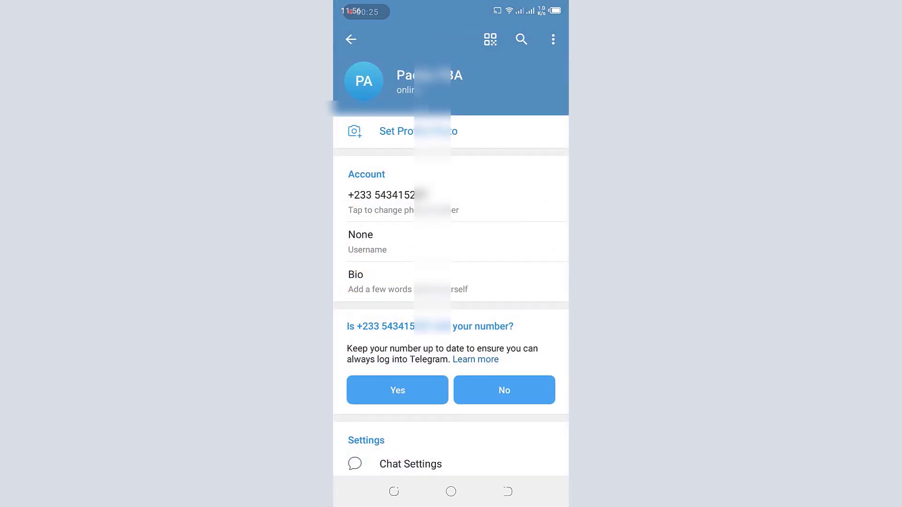
{"action": "scroll", "coordinate": [451, 267], "scroll_direction": "down", "scroll_amount": 10}
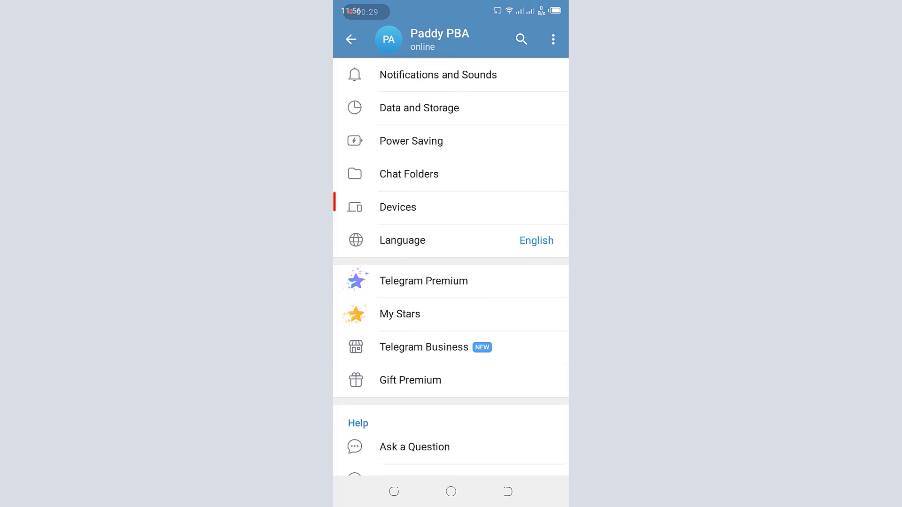
{"action": "left_click", "coordinate": [399, 207]}
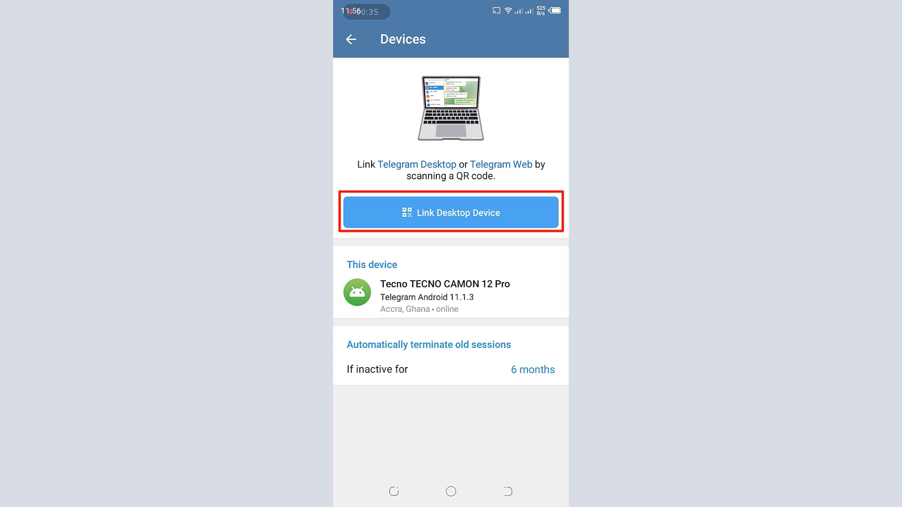
{"action": "left_click", "coordinate": [451, 213]}
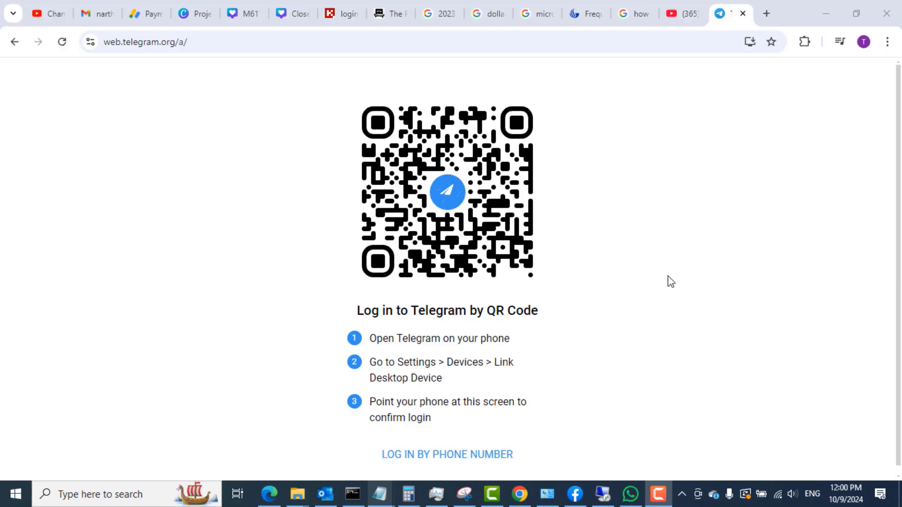
Minimize Chrome and search Windows for 'store' to find Microsoft Store.
{"action": "left_click", "coordinate": [828, 14]}
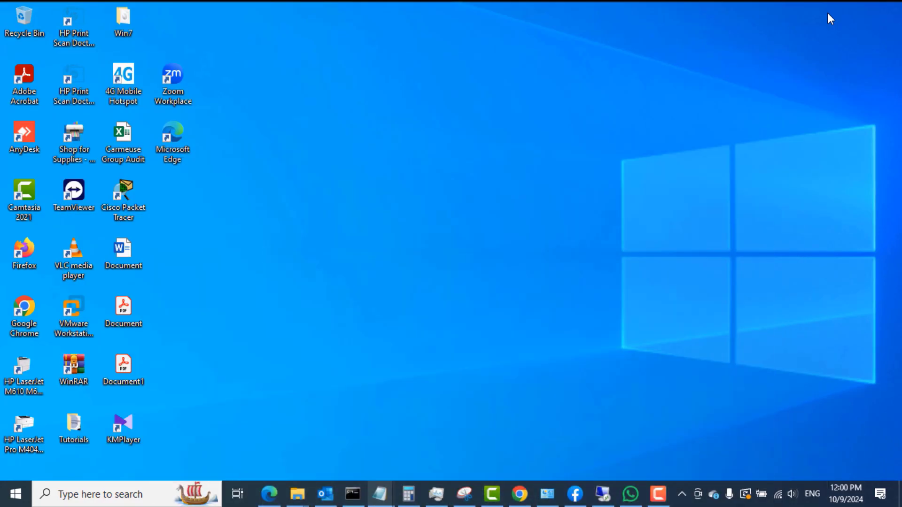
{"action": "left_click", "coordinate": [93, 496]}
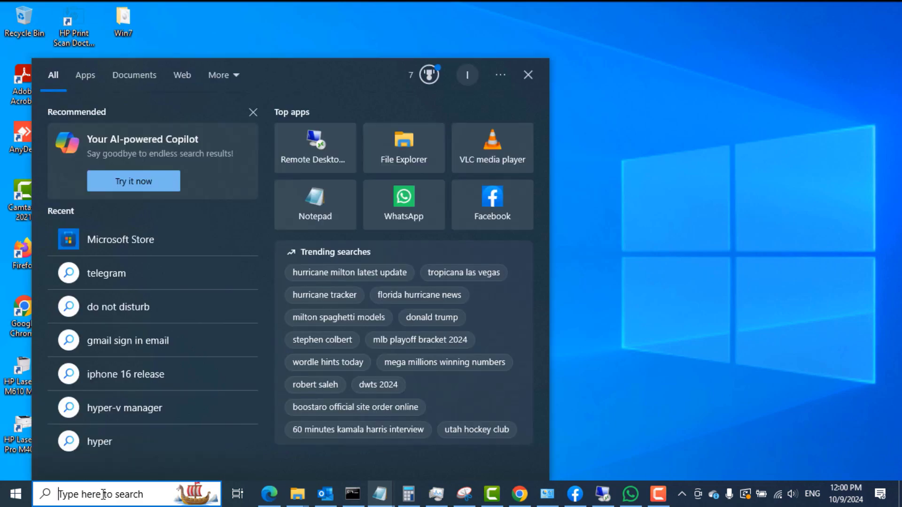
{"action": "type", "text": "store"}
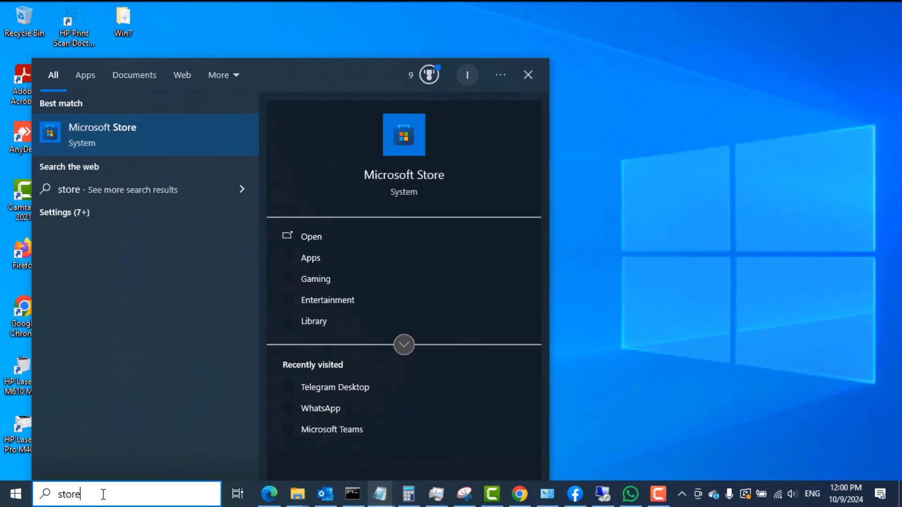
{"action": "double_click", "coordinate": [86, 496]}
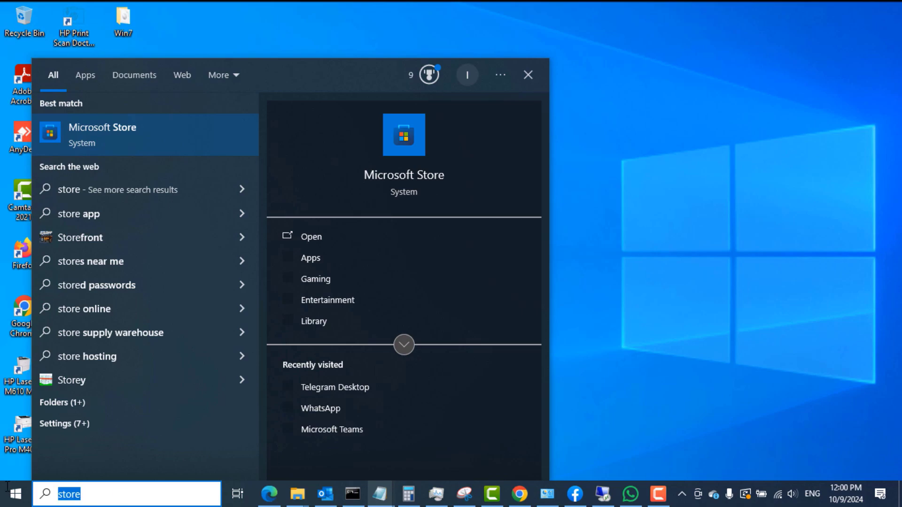
Open Microsoft Store, search 'telegram', and Get Telegram Desktop to start installing.
{"action": "left_click", "coordinate": [131, 137]}
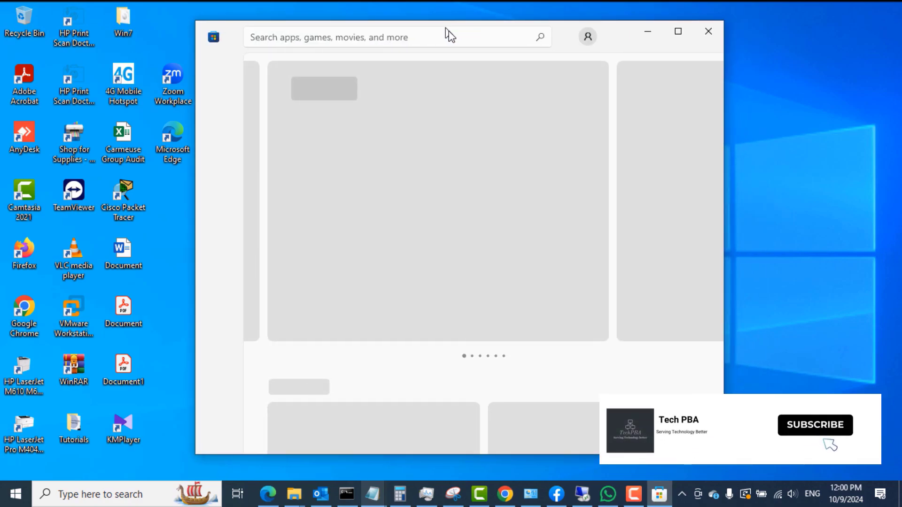
{"action": "left_click", "coordinate": [325, 32]}
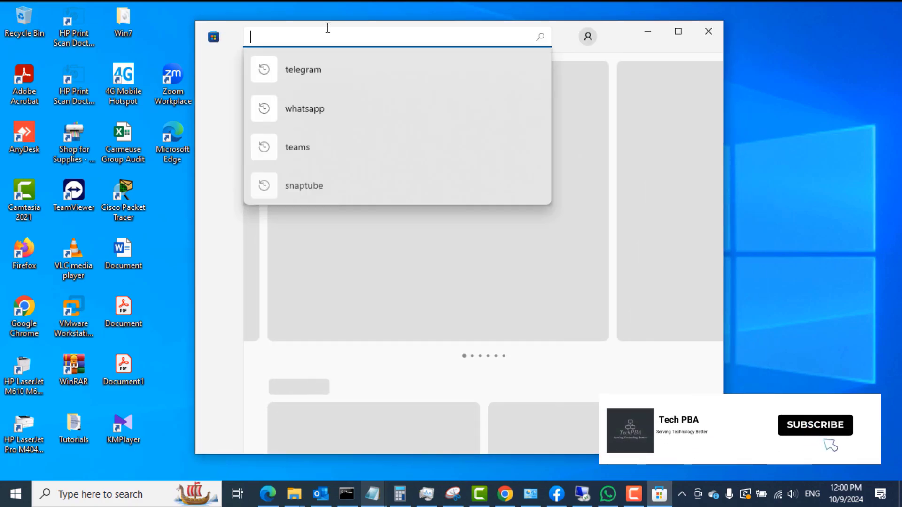
{"action": "type", "text": "te"}
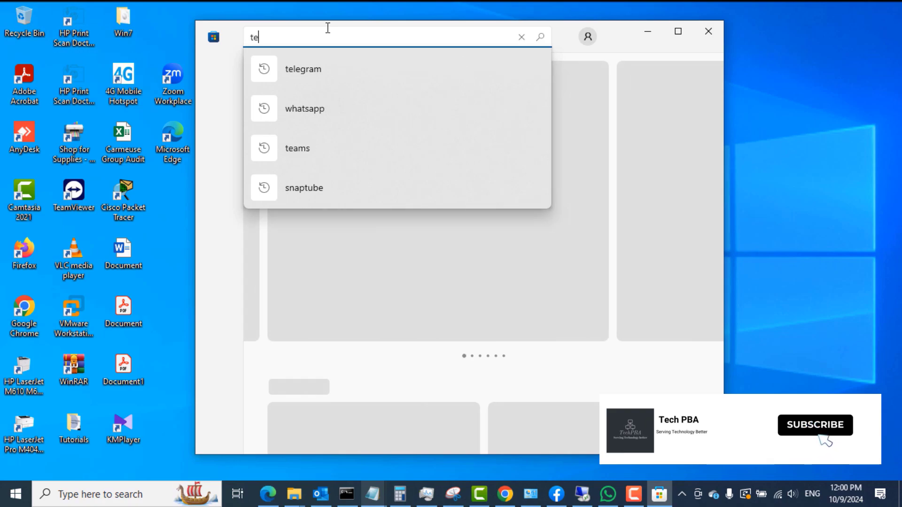
{"action": "type", "text": "legram"}
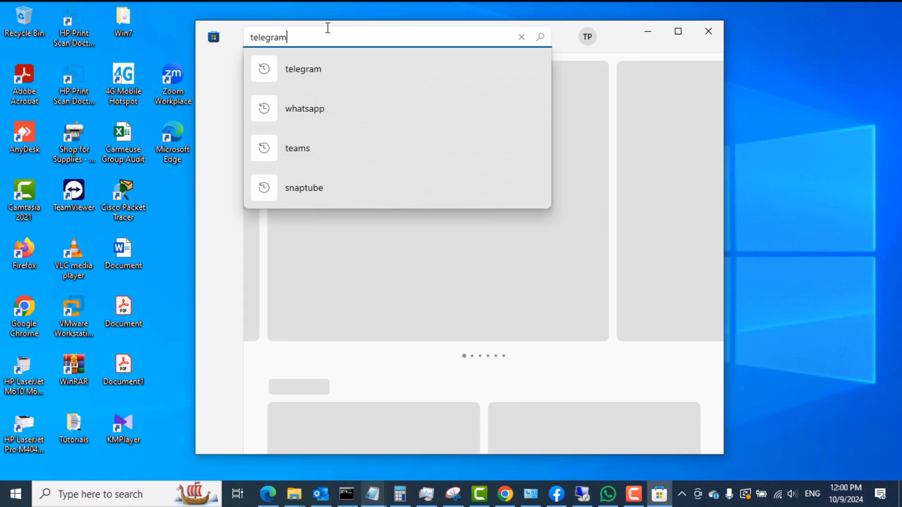
{"action": "left_click", "coordinate": [311, 72]}
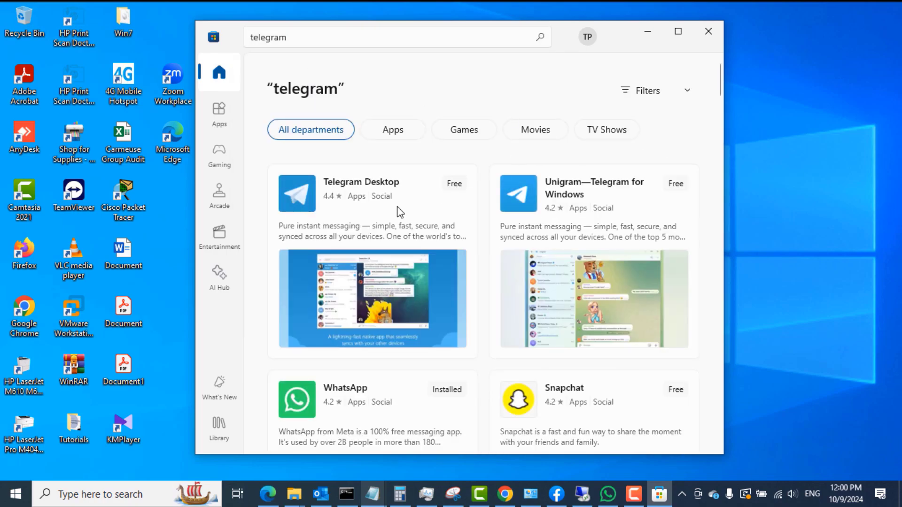
{"action": "left_click", "coordinate": [412, 196]}
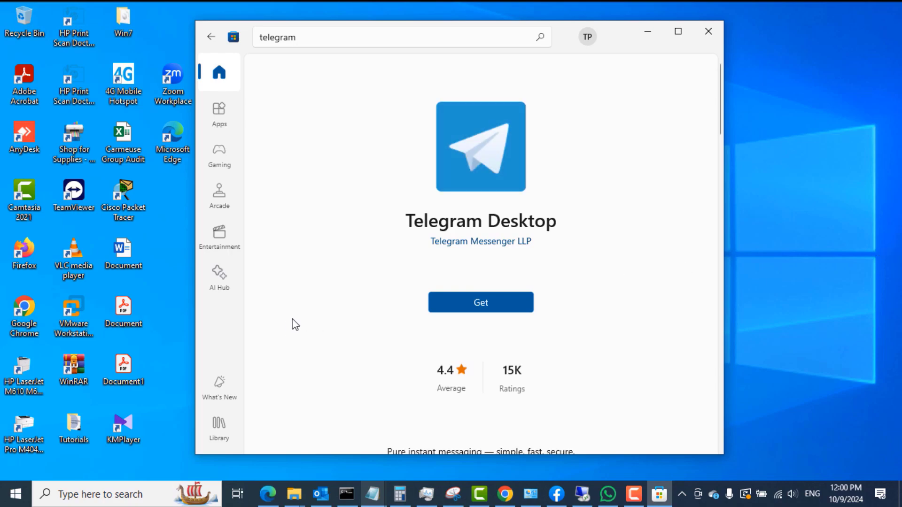
{"action": "left_click", "coordinate": [485, 303]}
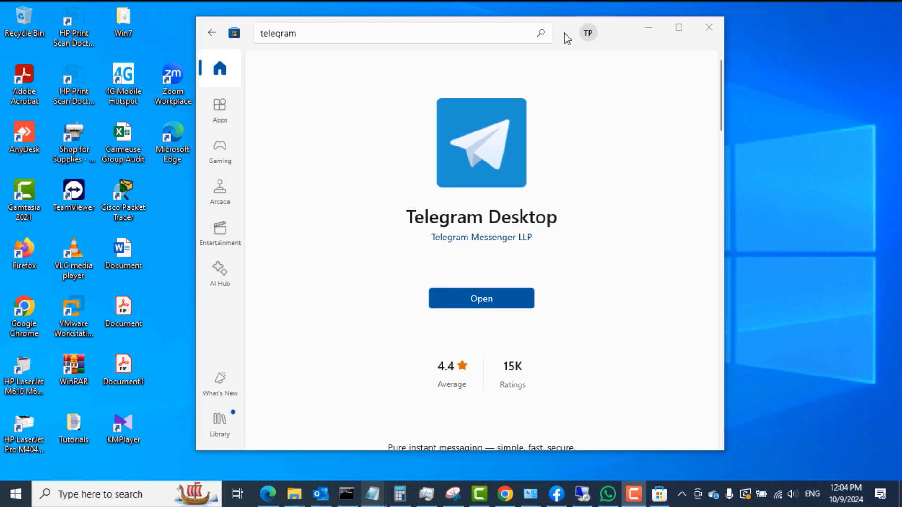
Launch the installed Telegram Desktop from the Store and hide the Store window behind it.
{"action": "mouse_move", "coordinate": [565, 35]}
{"action": "left_mouse_down"}
{"action": "mouse_move", "coordinate": [581, 37]}
{"action": "mouse_move", "coordinate": [572, 35]}
{"action": "left_mouse_up"}
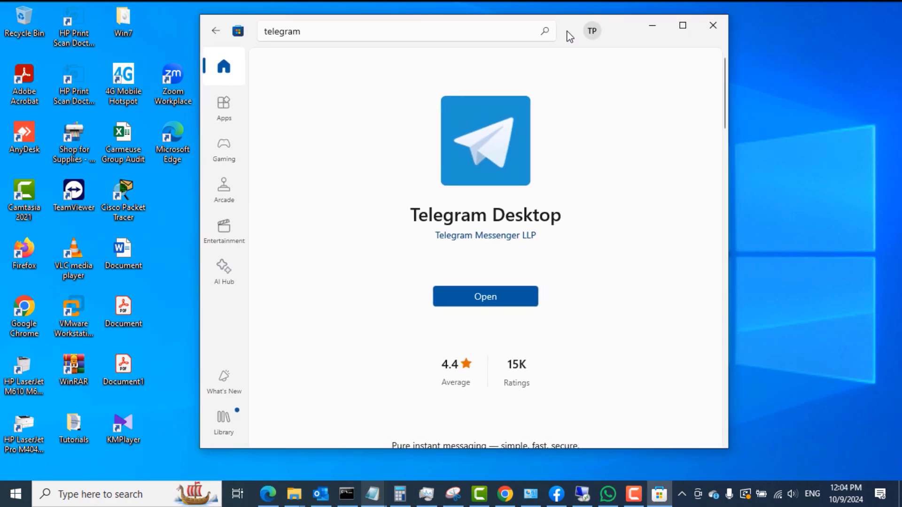
{"action": "left_click", "coordinate": [477, 295]}
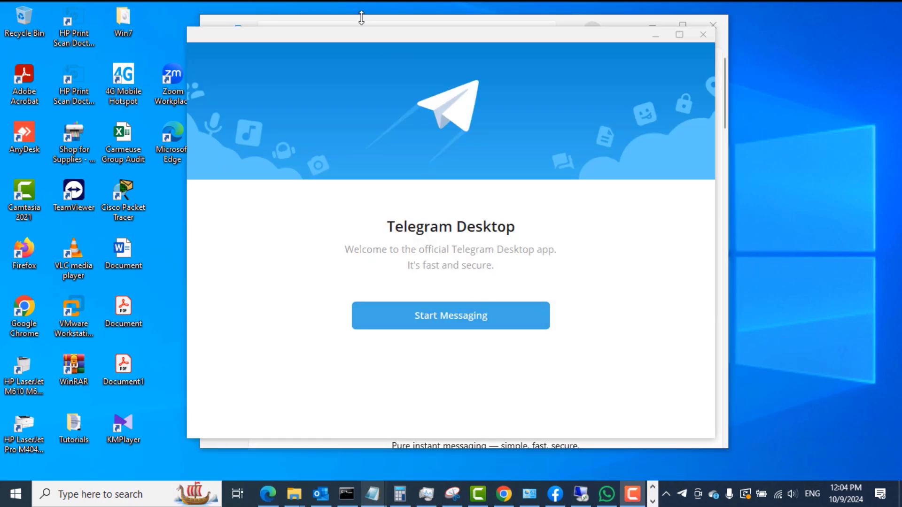
{"action": "mouse_move", "coordinate": [377, 31]}
{"action": "left_mouse_down"}
{"action": "mouse_move", "coordinate": [430, 54]}
{"action": "mouse_move", "coordinate": [385, 41]}
{"action": "left_mouse_up"}
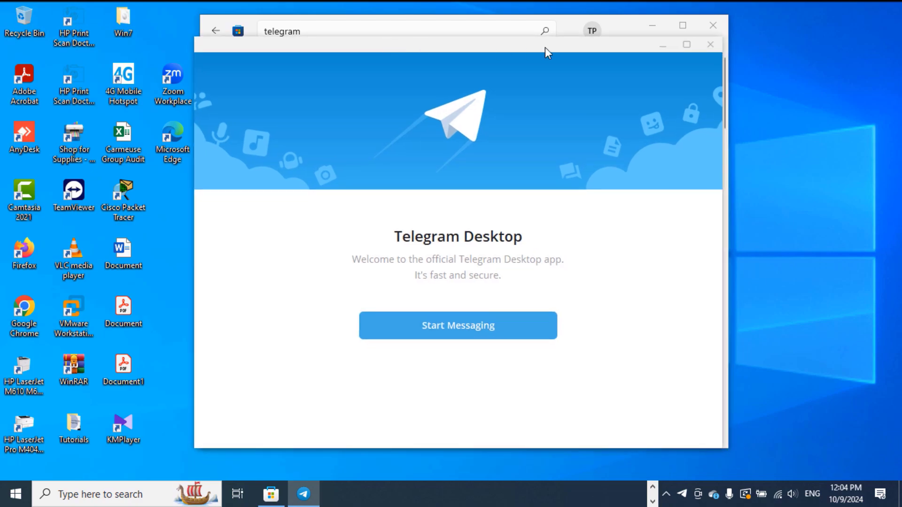
{"action": "left_click", "coordinate": [645, 25]}
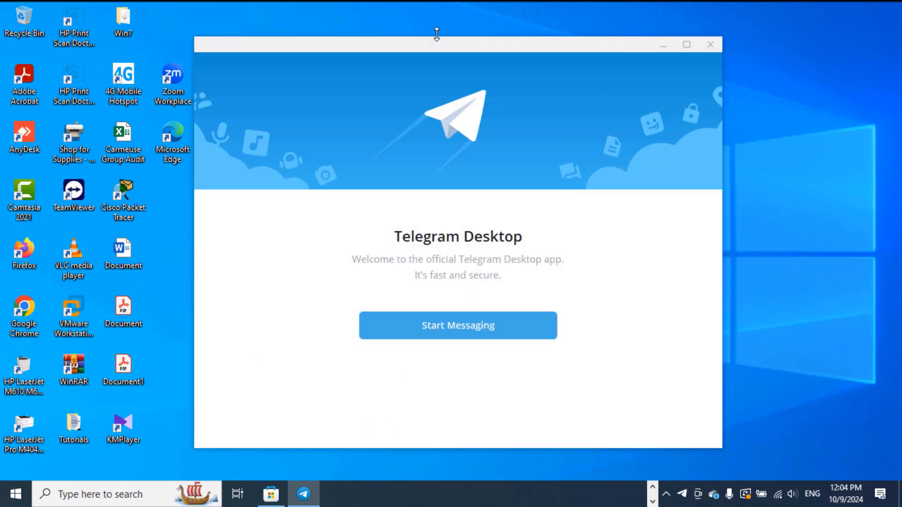
{"action": "left_click_drag", "start_coordinate": [436, 34], "coordinate": [434, 16]}
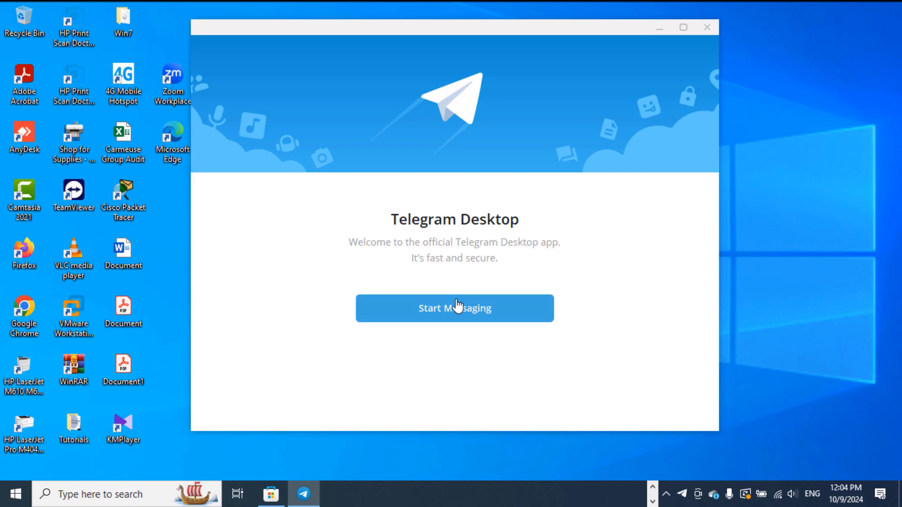
Log in via Start Messaging by scanning the QR code, then close the stories tip.
{"action": "left_click", "coordinate": [454, 317]}
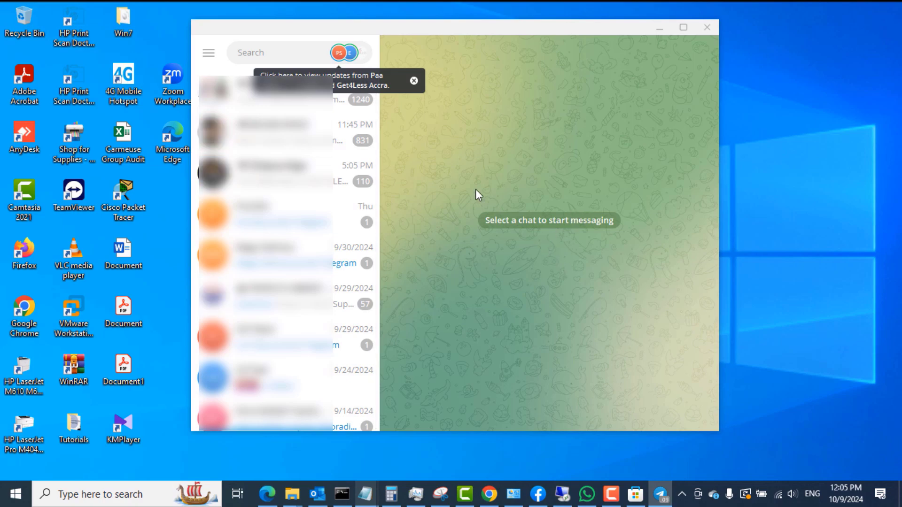
{"action": "mouse_move", "coordinate": [458, 33]}
{"action": "left_mouse_down"}
{"action": "mouse_move", "coordinate": [458, 23]}
{"action": "mouse_move", "coordinate": [461, 34]}
{"action": "left_mouse_up"}
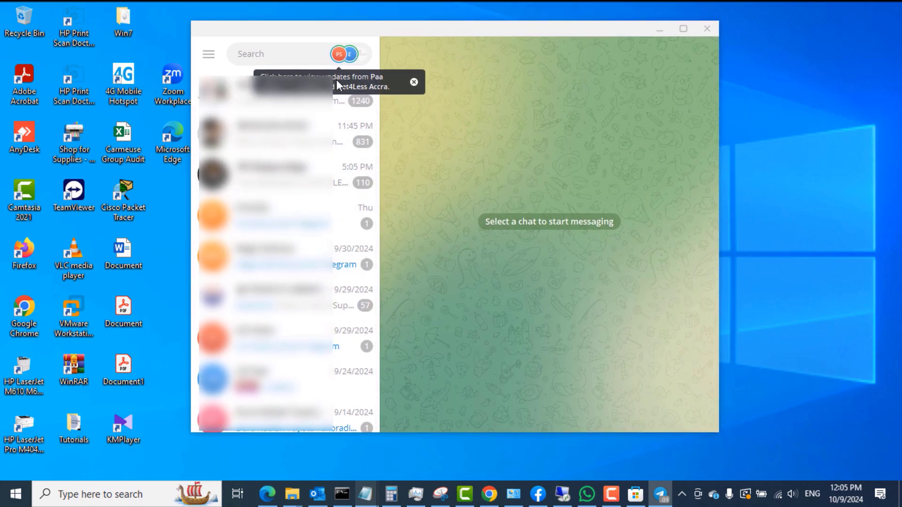
{"action": "left_click", "coordinate": [414, 83]}
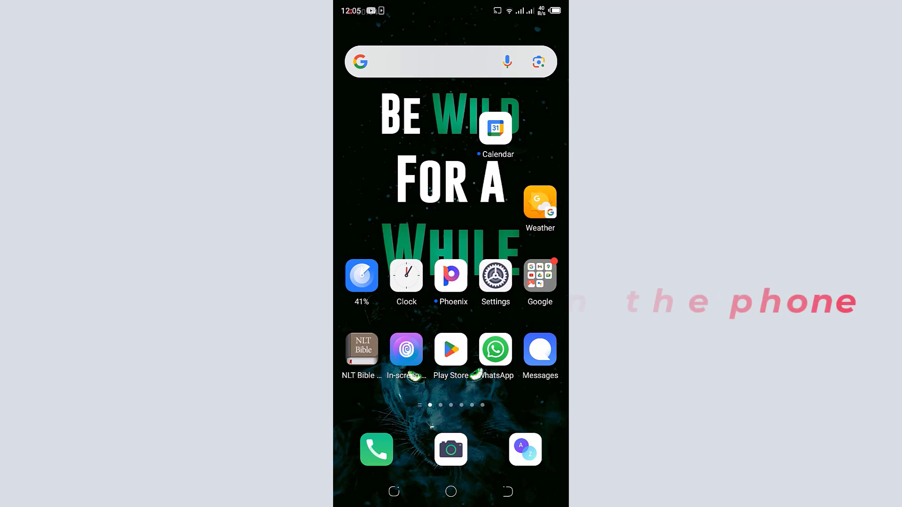
Launch Telegram on the phone and open Saved Messages from its main menu.
{"action": "left_click_drag", "start_coordinate": [451, 423], "coordinate": [452, 212]}
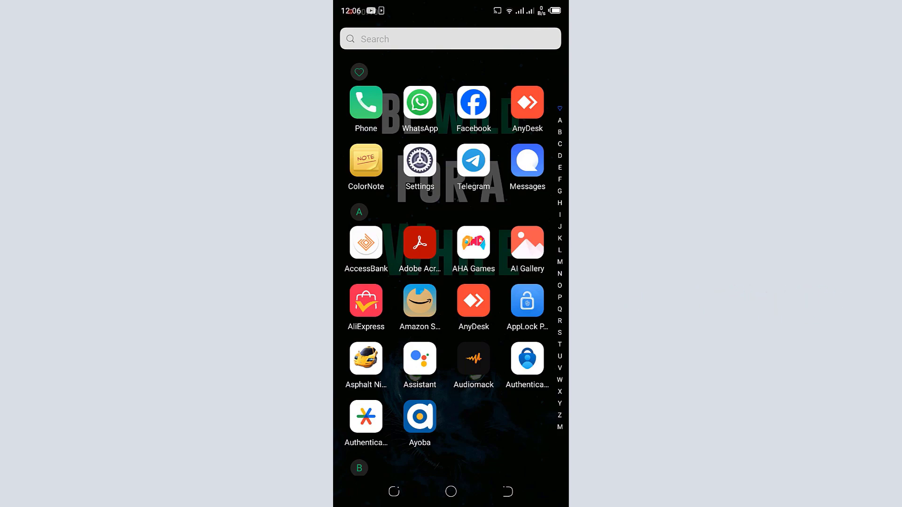
{"action": "left_click", "coordinate": [474, 161]}
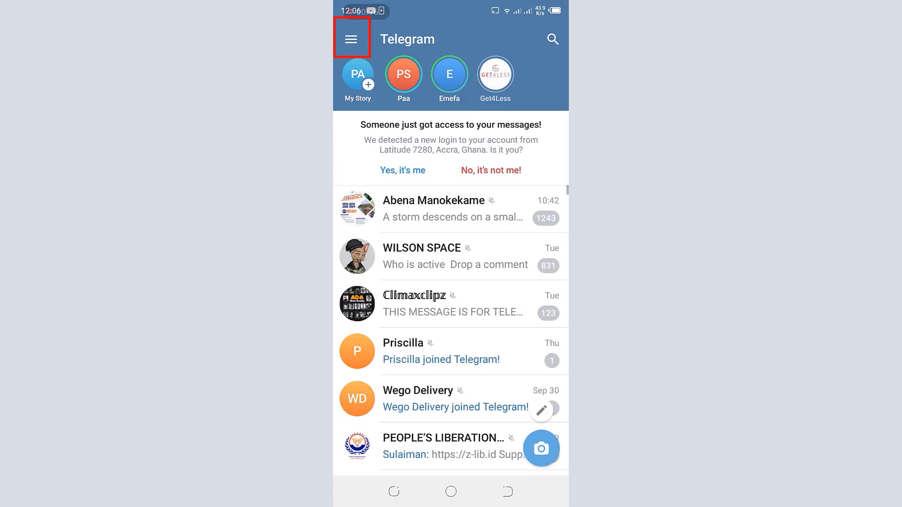
{"action": "left_click", "coordinate": [351, 39]}
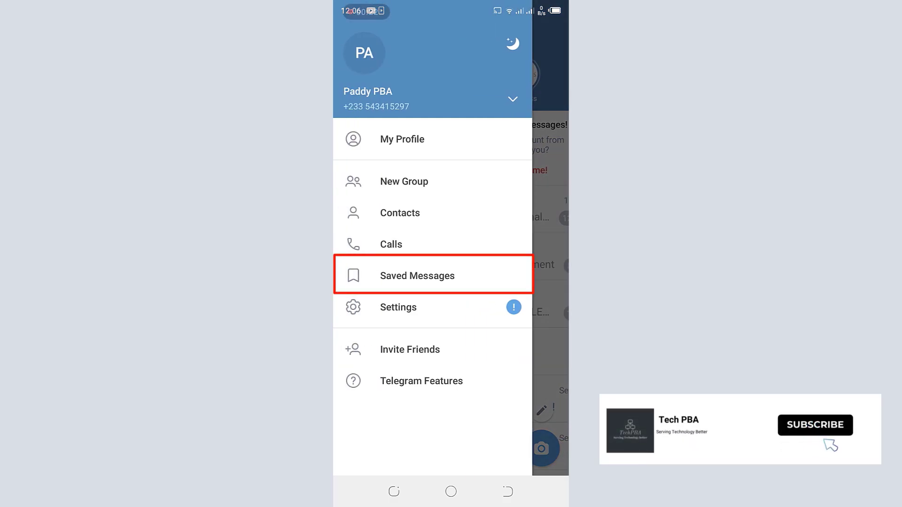
{"action": "left_click", "coordinate": [449, 264]}
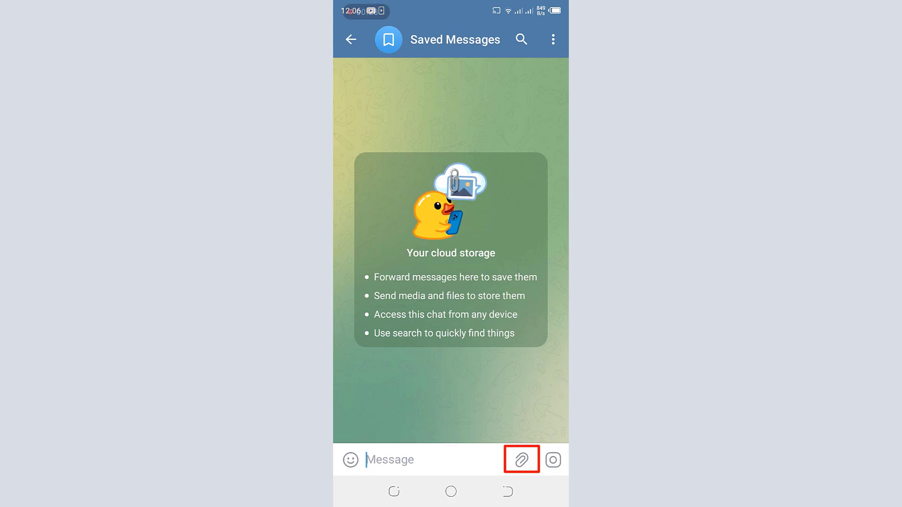
Attach a File in Saved Messages, browsing the phone's Internal Storage.
{"action": "left_click", "coordinate": [521, 460]}
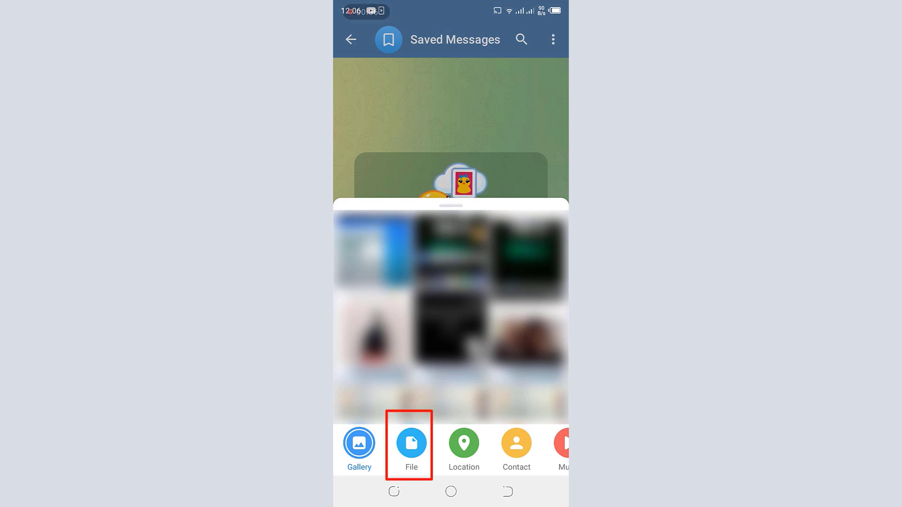
{"action": "left_click", "coordinate": [412, 444]}
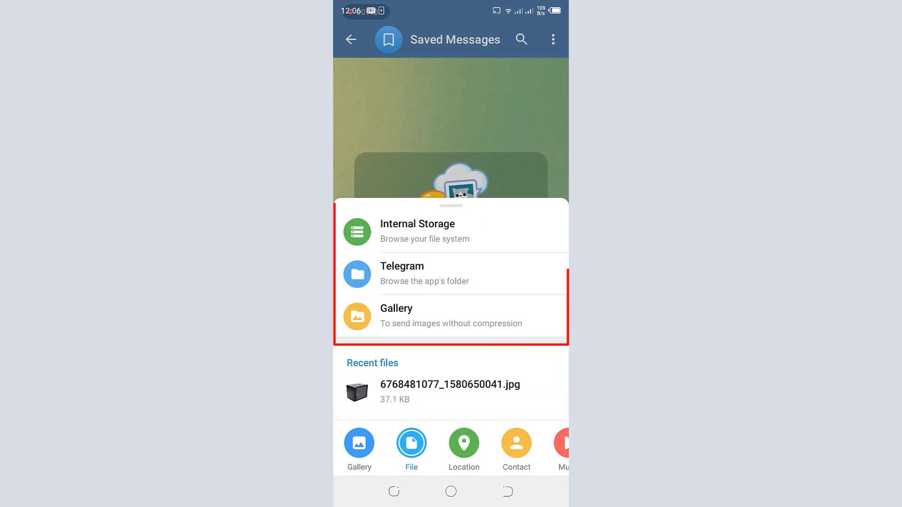
{"action": "left_click", "coordinate": [418, 232]}
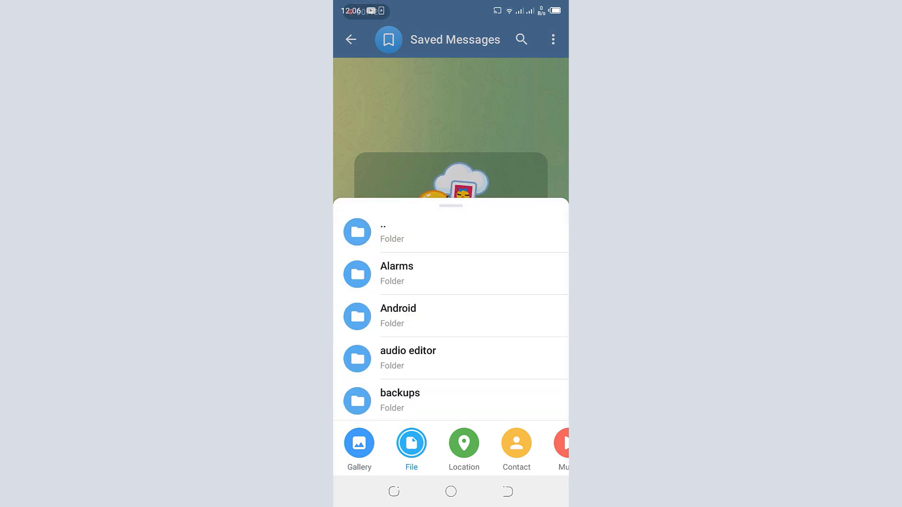